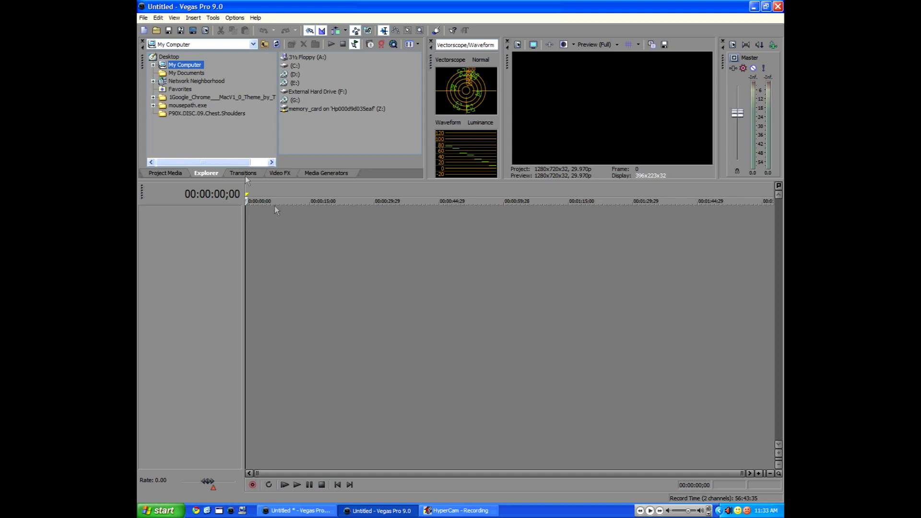
Browse the Explorer folders, then scrub the Sunset_HD clip around 00:00:25;28 and 00:00:14;16.
{"action": "left_click", "coordinate": [200, 74]}
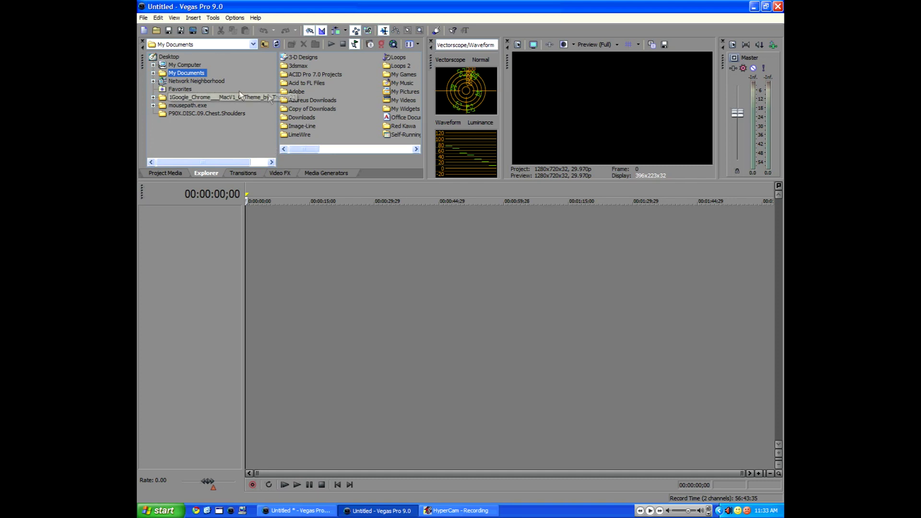
{"action": "left_click", "coordinate": [185, 65]}
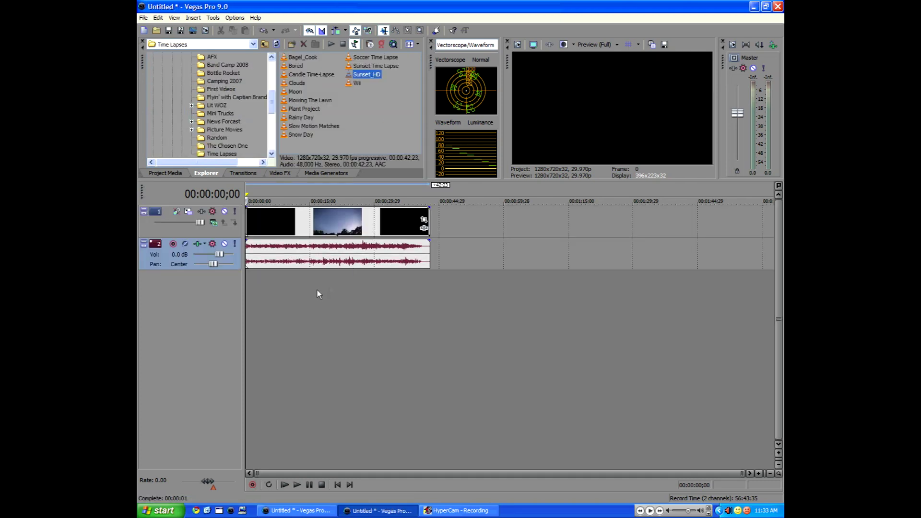
{"action": "left_click", "coordinate": [302, 290]}
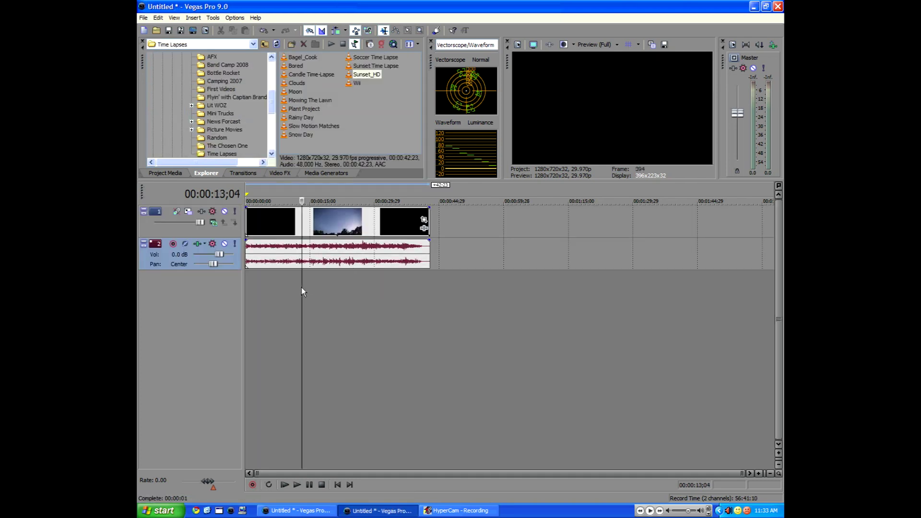
{"action": "left_click", "coordinate": [326, 286]}
{"action": "left_click", "coordinate": [264, 292]}
{"action": "left_click", "coordinate": [329, 299]}
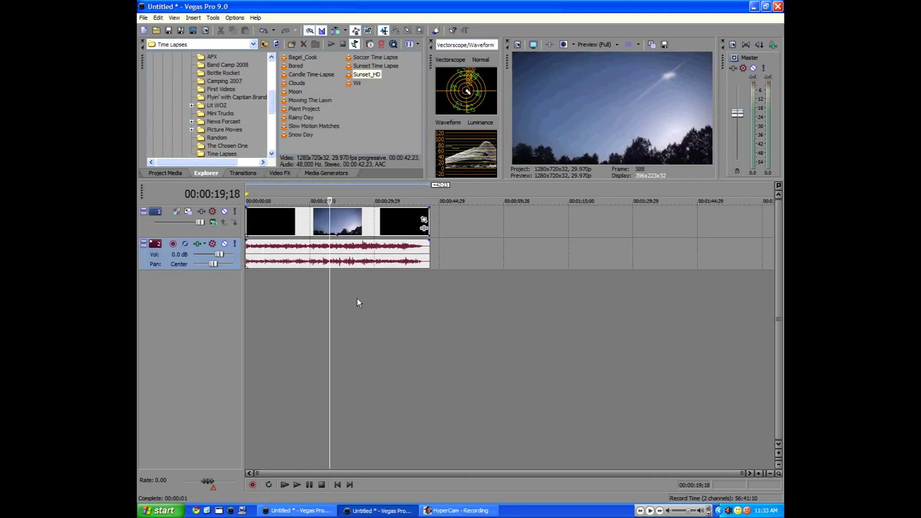
{"action": "left_click", "coordinate": [357, 298]}
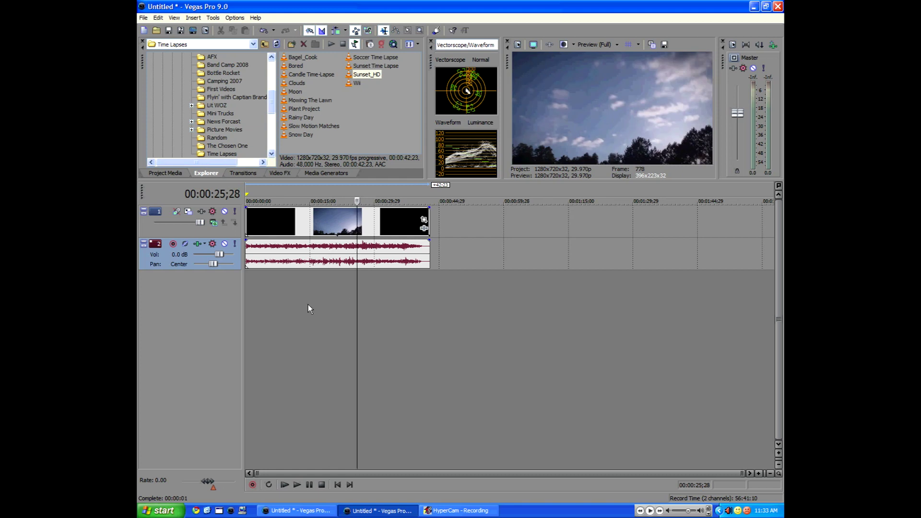
{"action": "left_click", "coordinate": [308, 309]}
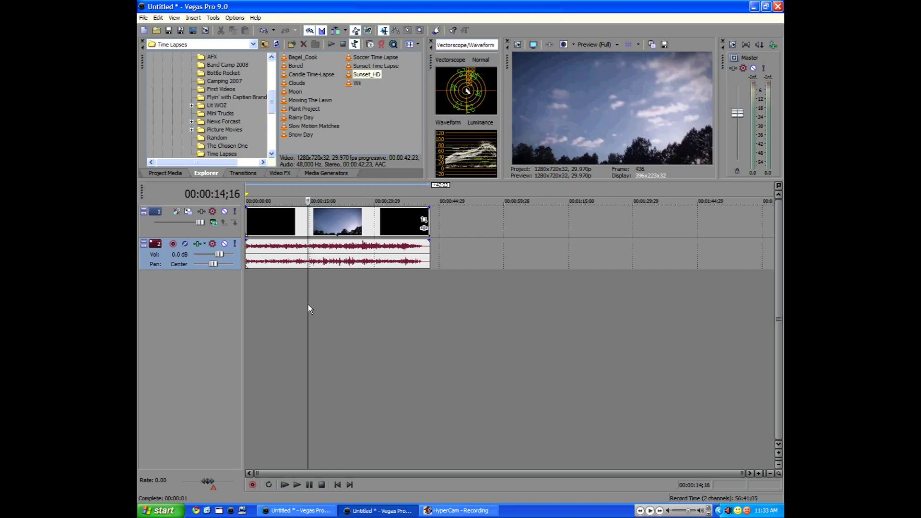
{"action": "left_click", "coordinate": [337, 484]}
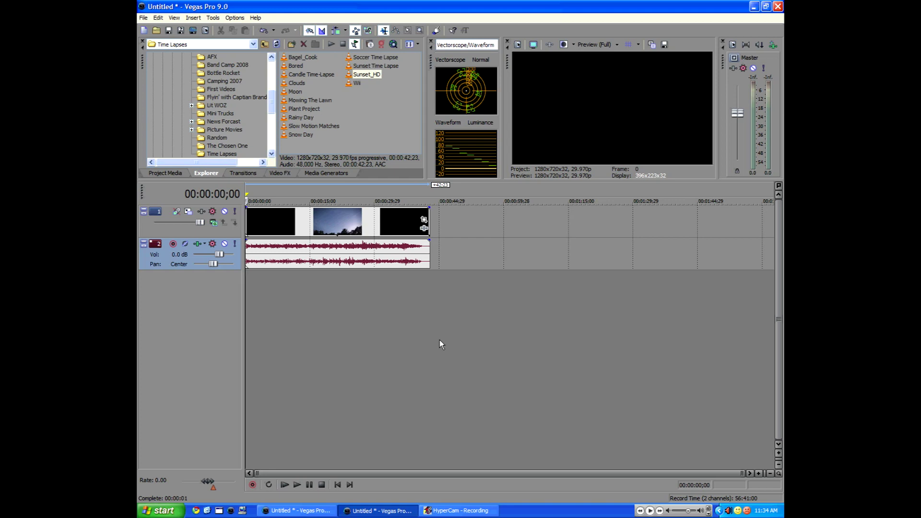
{"action": "left_click", "coordinate": [336, 486]}
Drag the Sunset_HD event's right edge left to end near 10 seconds.
{"action": "left_click_drag", "start_coordinate": [428, 235], "coordinate": [314, 259]}
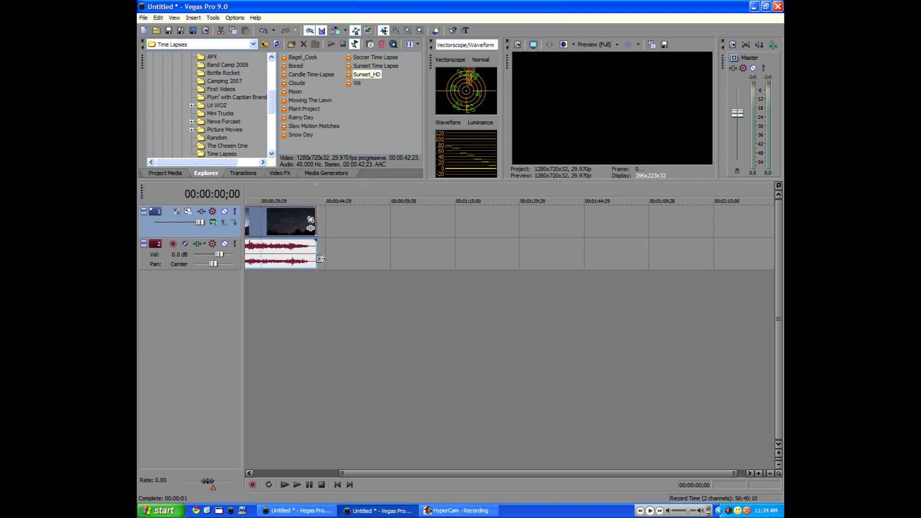
{"action": "left_click_drag", "start_coordinate": [398, 474], "coordinate": [264, 461]}
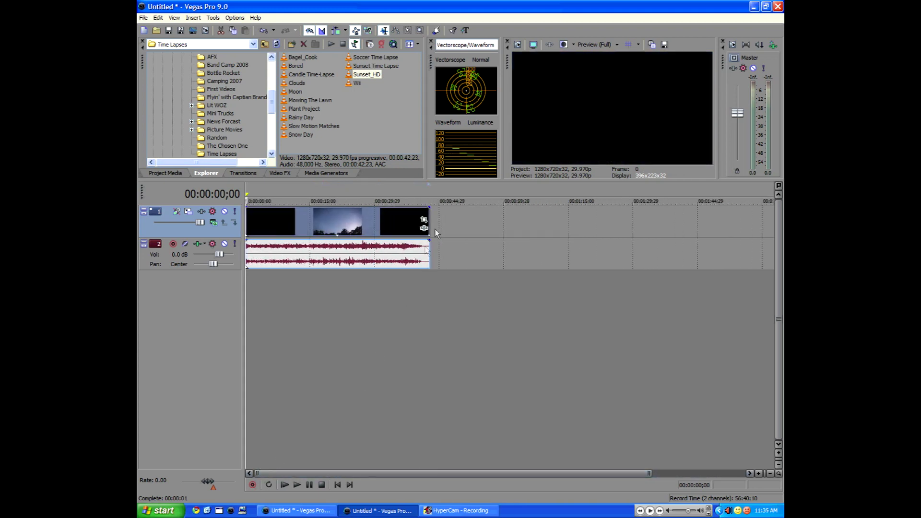
{"action": "left_click_drag", "start_coordinate": [431, 232], "coordinate": [287, 221]}
Preview frames at 00:00:08;00, 00:00:02;25, 00:00:07;29 and 00:00:05;26, then select the video event.
{"action": "left_click", "coordinate": [281, 295]}
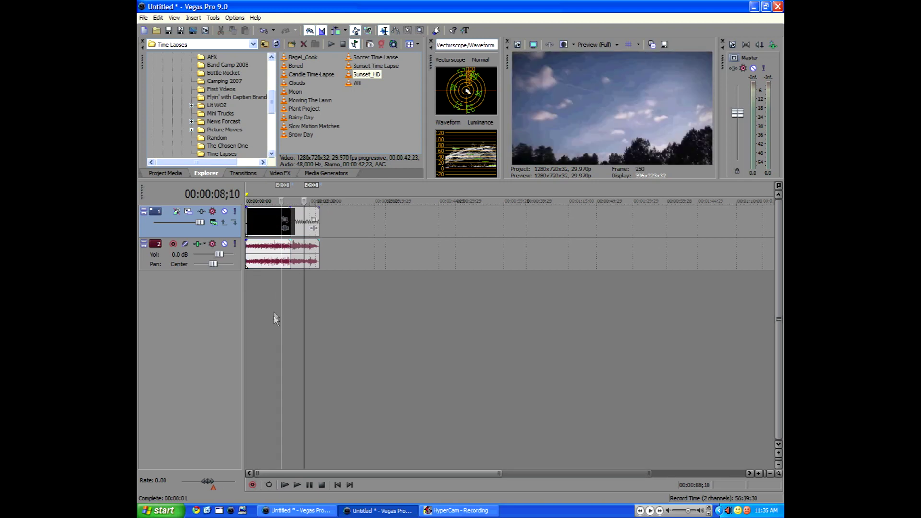
{"action": "scroll", "coordinate": [274, 320], "scroll_direction": "up", "scroll_amount": 3}
{"action": "left_click", "coordinate": [286, 326]}
{"action": "left_click", "coordinate": [357, 327]}
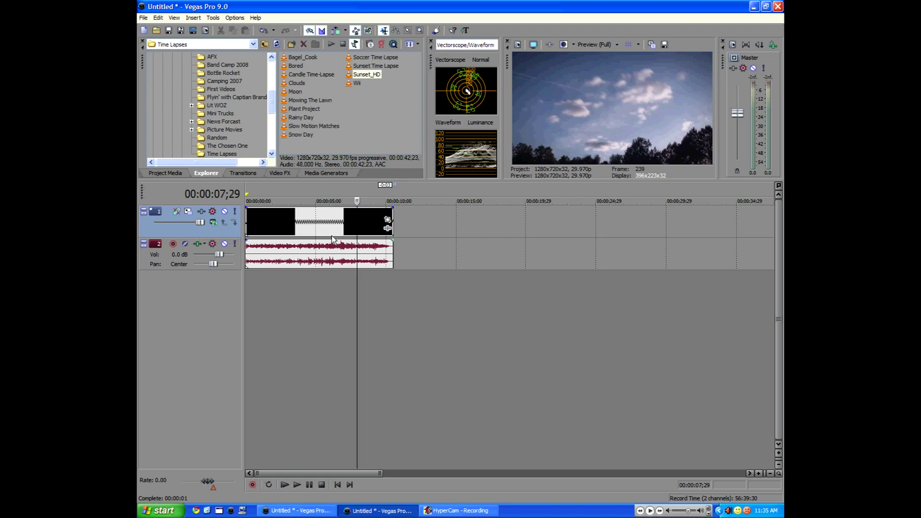
{"action": "left_click", "coordinate": [328, 311]}
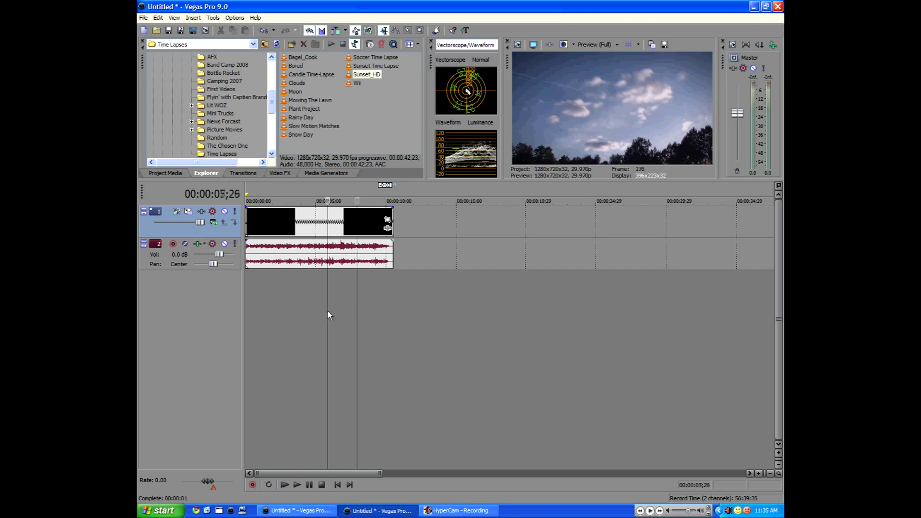
{"action": "left_click", "coordinate": [303, 221]}
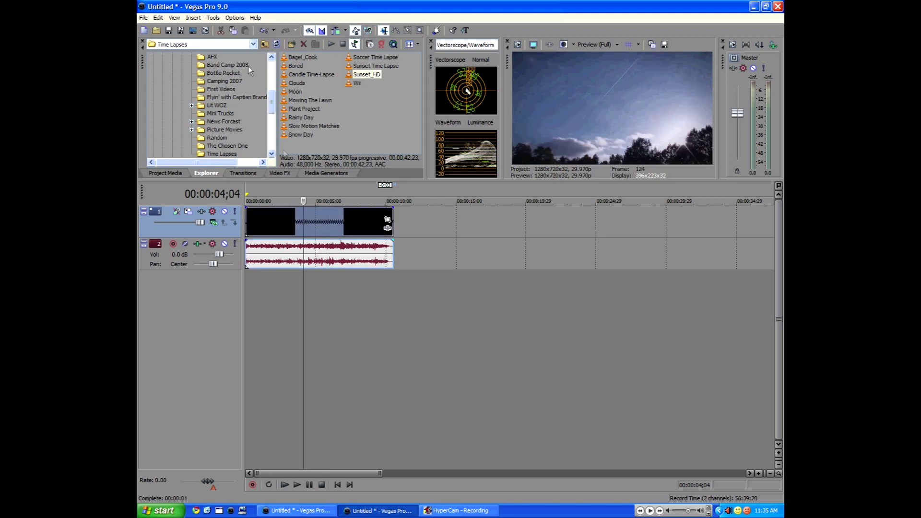
Add an Event Velocity envelope to the Sunset_HD video event and raise its start to 300%.
{"action": "left_click", "coordinate": [193, 18]}
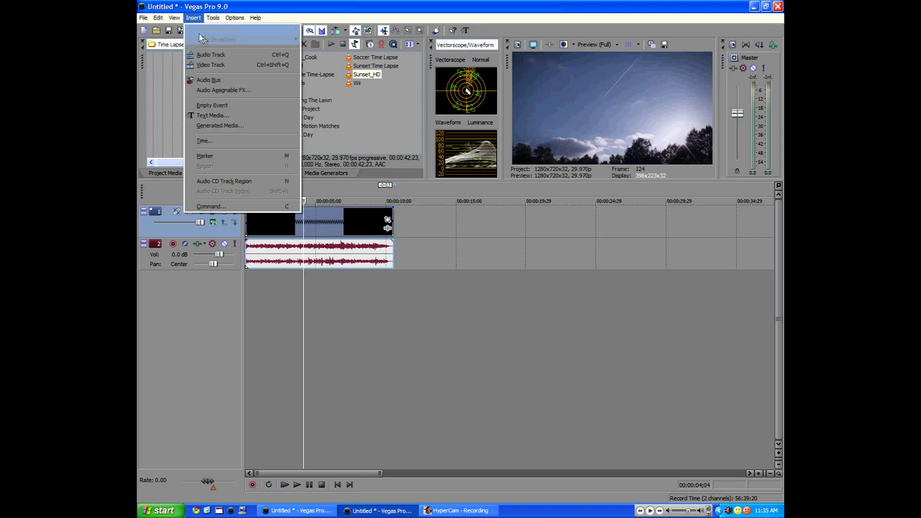
{"action": "mouse_move", "coordinate": [203, 39]}
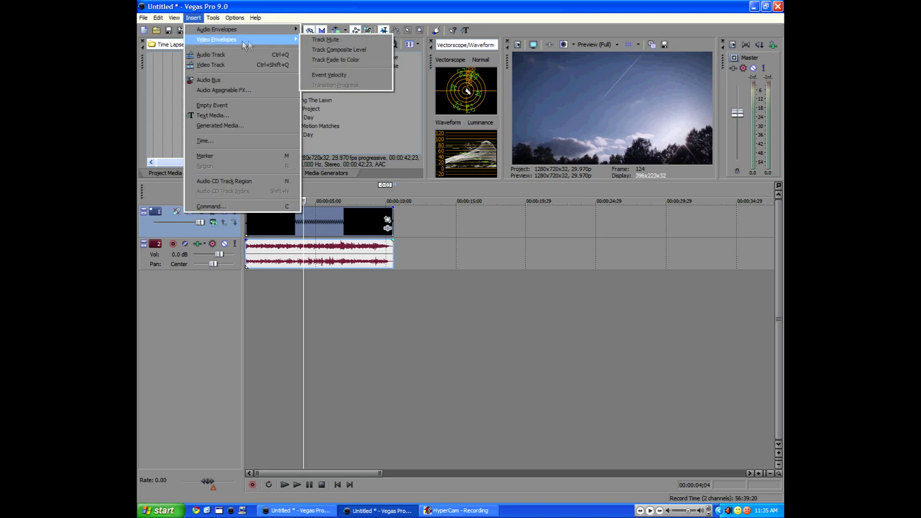
{"action": "left_click", "coordinate": [327, 76]}
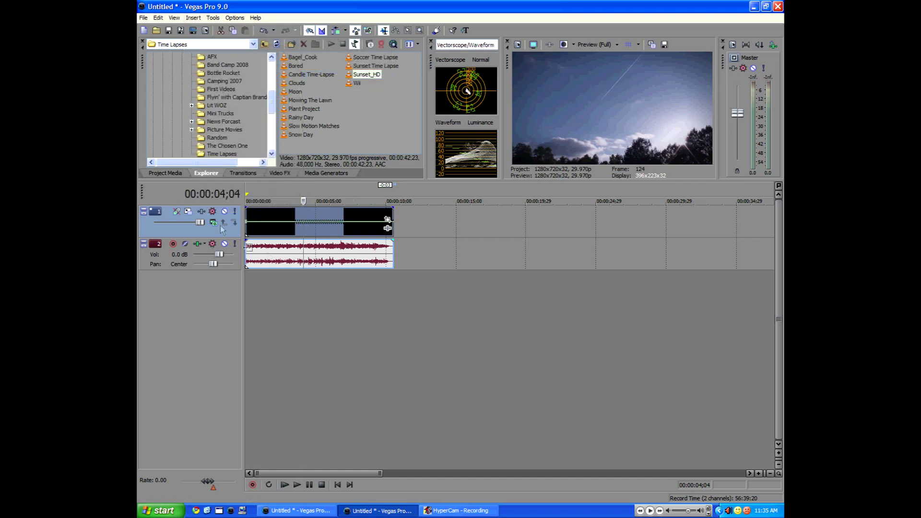
{"action": "mouse_move", "coordinate": [248, 226]}
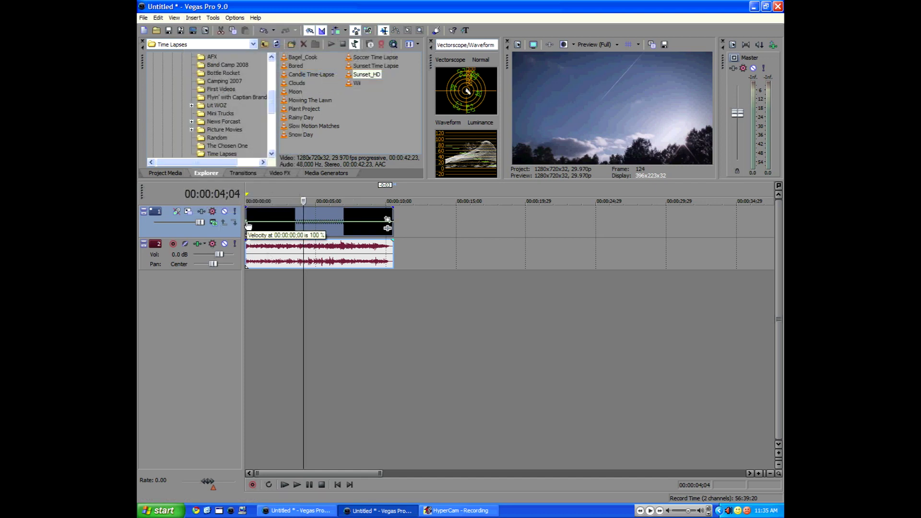
{"action": "mouse_move", "coordinate": [248, 226]}
{"action": "left_mouse_down"}
{"action": "mouse_move", "coordinate": [248, 235]}
{"action": "mouse_move", "coordinate": [249, 220]}
{"action": "left_mouse_up"}
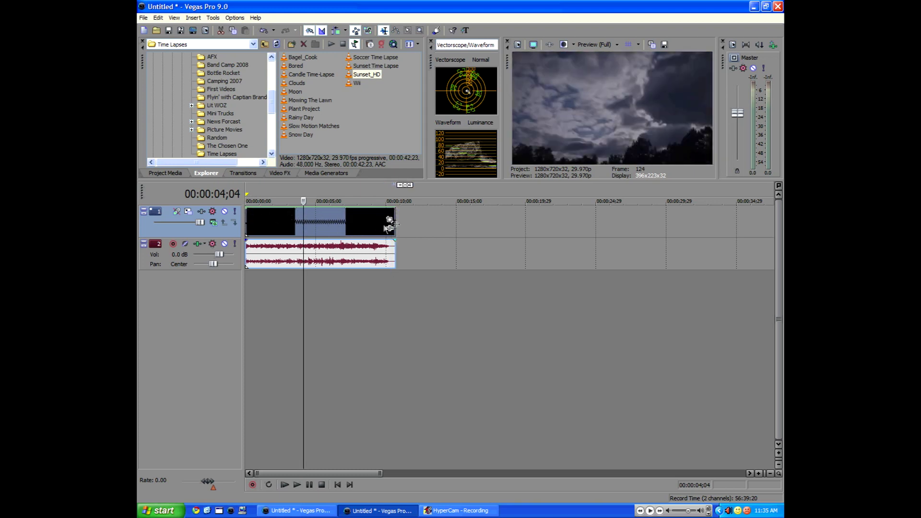
{"action": "scroll", "coordinate": [388, 224], "scroll_direction": "up", "scroll_amount": 5}
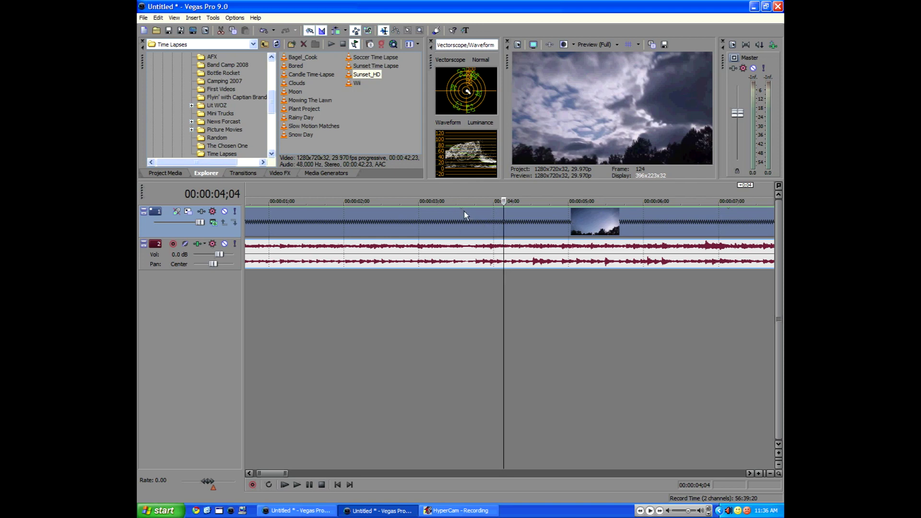
Zoom the timeline and trim the sped-up event to end just past 3 seconds.
{"action": "scroll", "coordinate": [456, 216], "scroll_direction": "down", "scroll_amount": 1}
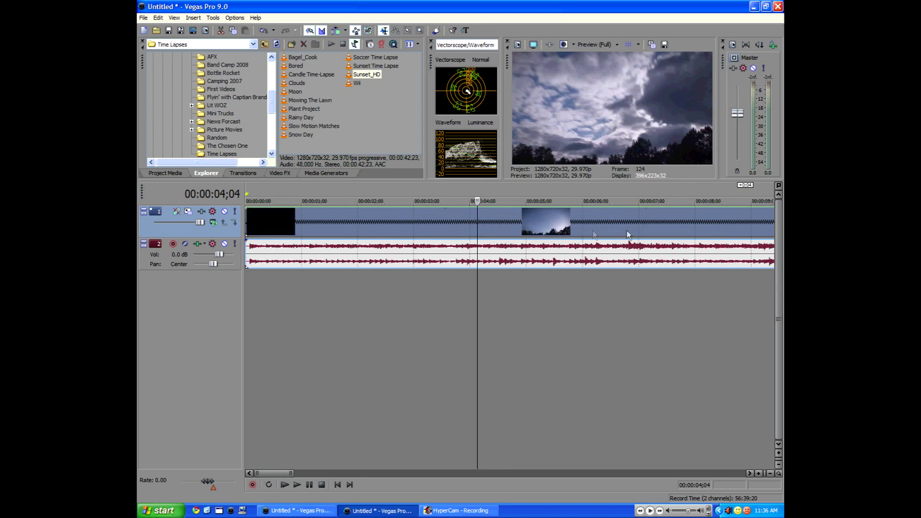
{"action": "scroll", "coordinate": [643, 223], "scroll_direction": "down", "scroll_amount": 1}
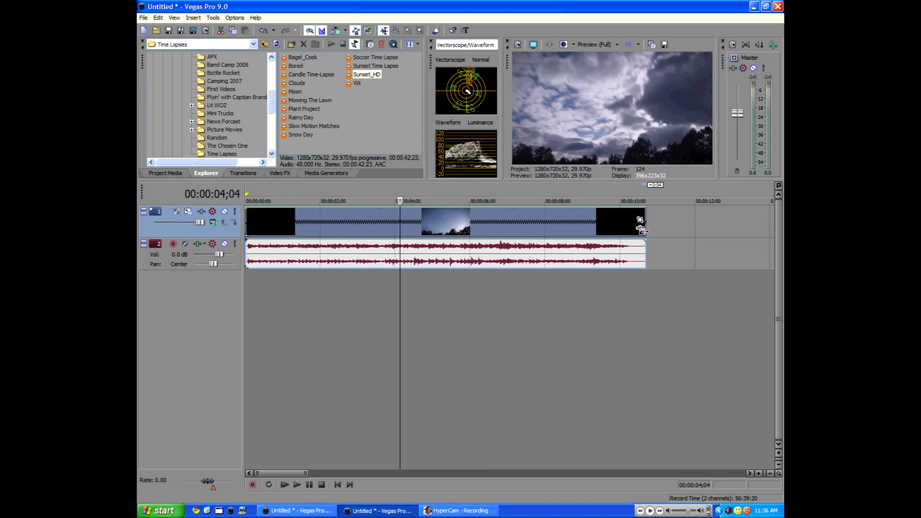
{"action": "left_click_drag", "start_coordinate": [642, 231], "coordinate": [381, 201]}
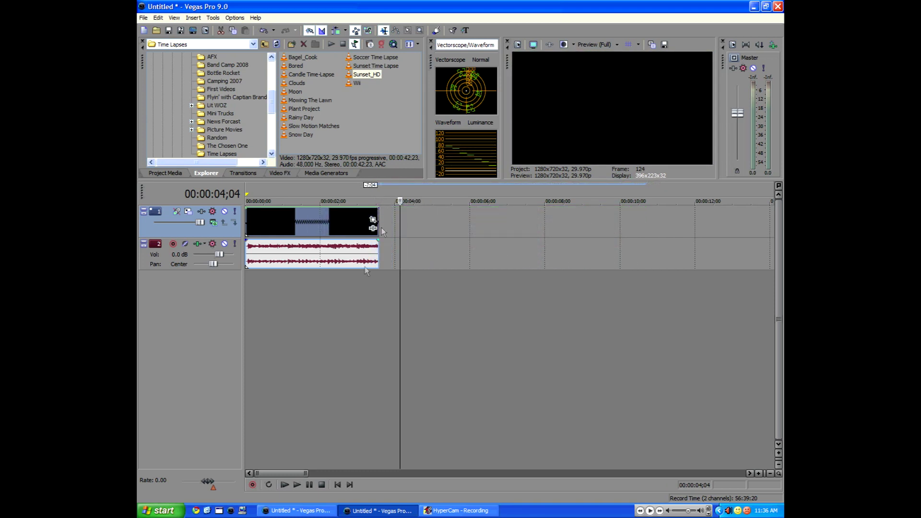
{"action": "left_click", "coordinate": [314, 287]}
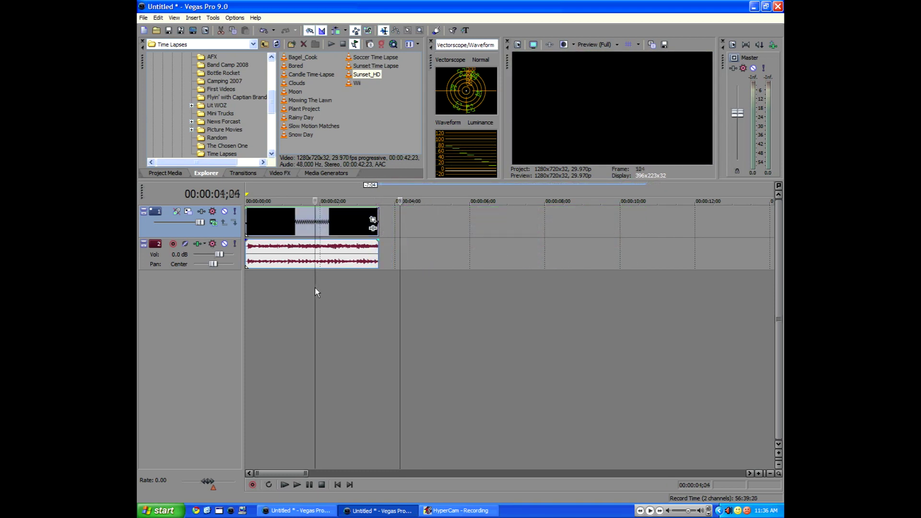
Select the clip's span and extend the loop region to its end at 00:00:03;17.
{"action": "left_click", "coordinate": [335, 485]}
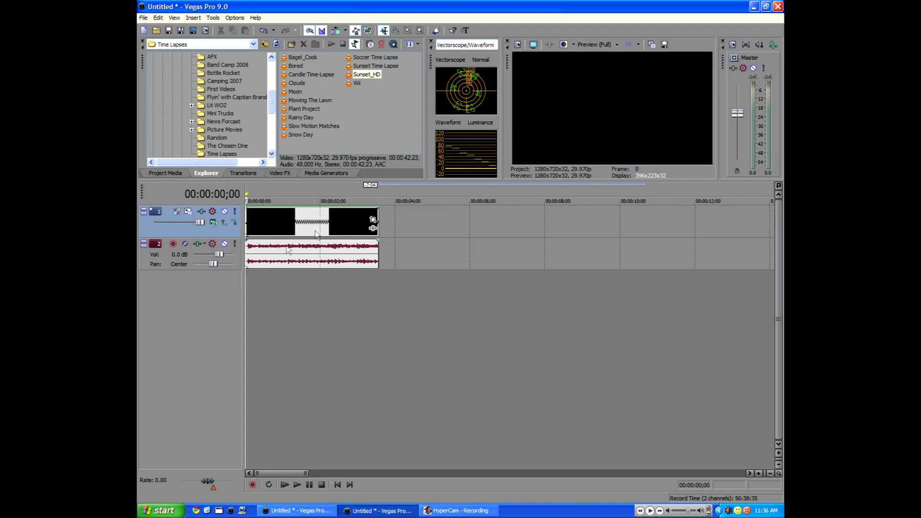
{"action": "left_click", "coordinate": [289, 301]}
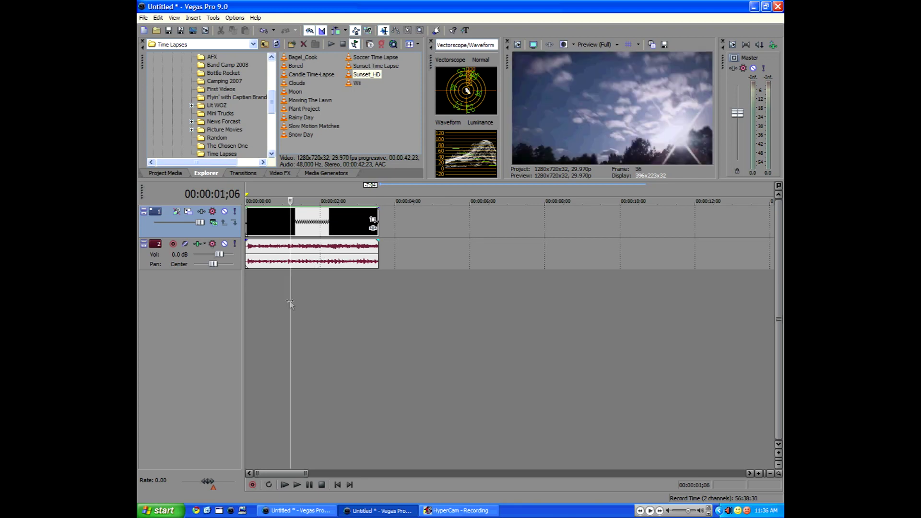
{"action": "double_click", "coordinate": [350, 216]}
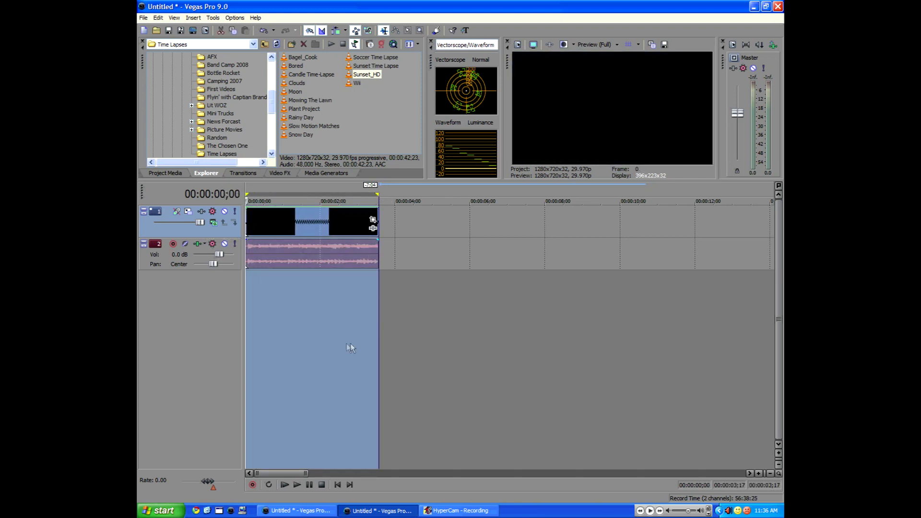
{"action": "left_click", "coordinate": [351, 348]}
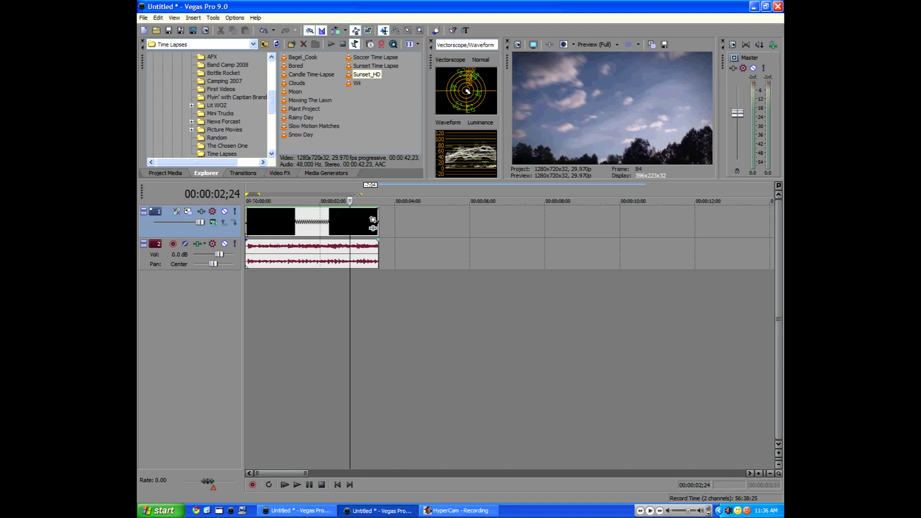
{"action": "left_click_drag", "start_coordinate": [359, 194], "coordinate": [371, 192]}
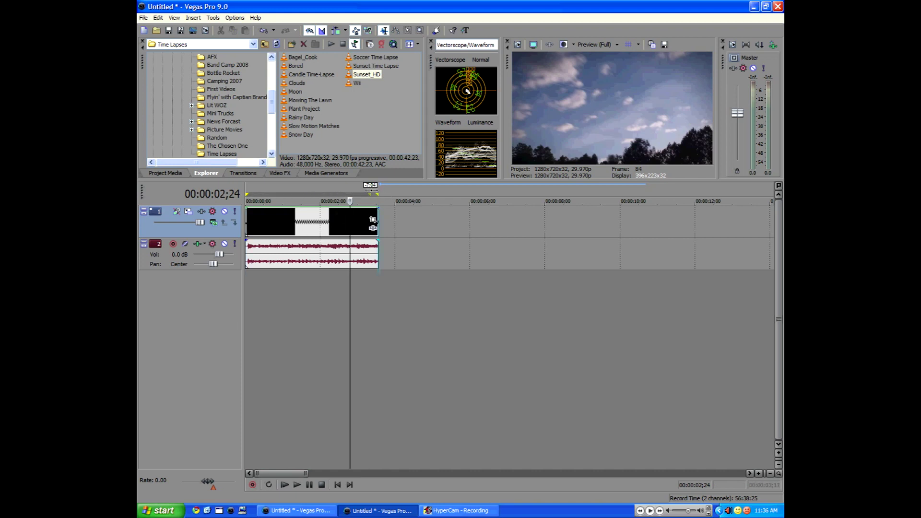
{"action": "left_click", "coordinate": [144, 18]}
Render only the loop region as Video for Windows AVI using the Default uncompressed template.
{"action": "left_click", "coordinate": [163, 90]}
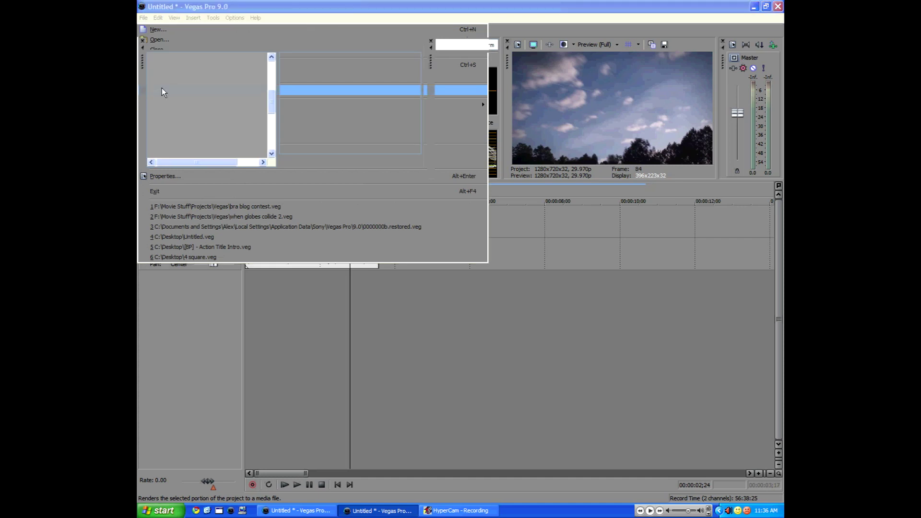
{"action": "left_click", "coordinate": [492, 257]}
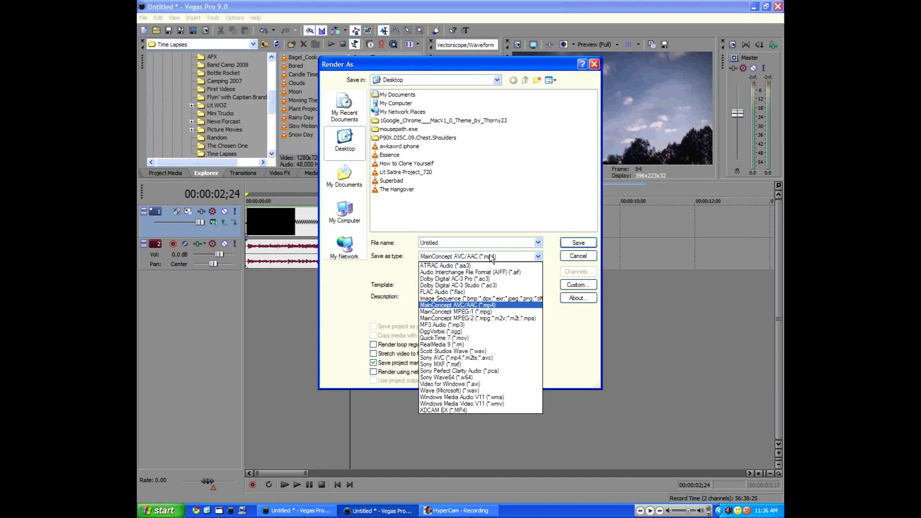
{"action": "left_click", "coordinate": [493, 384]}
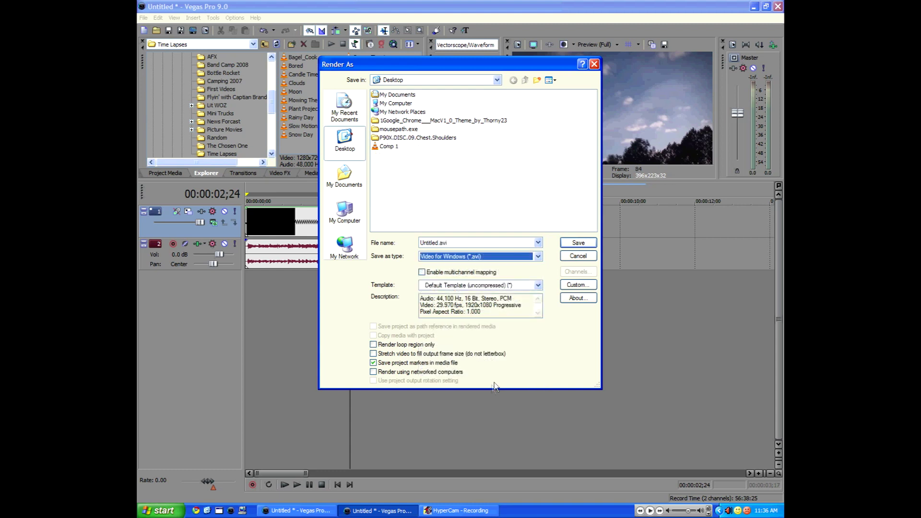
{"action": "left_click", "coordinate": [538, 285]}
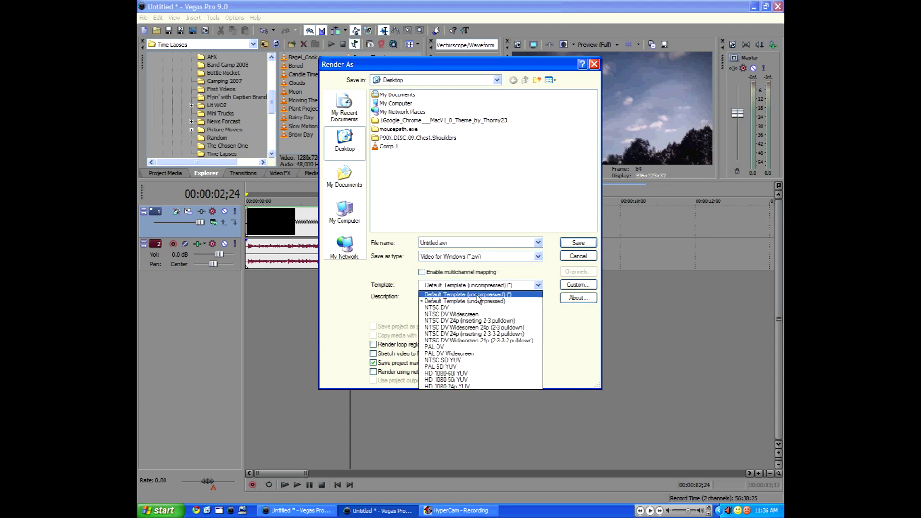
{"action": "left_click", "coordinate": [466, 295]}
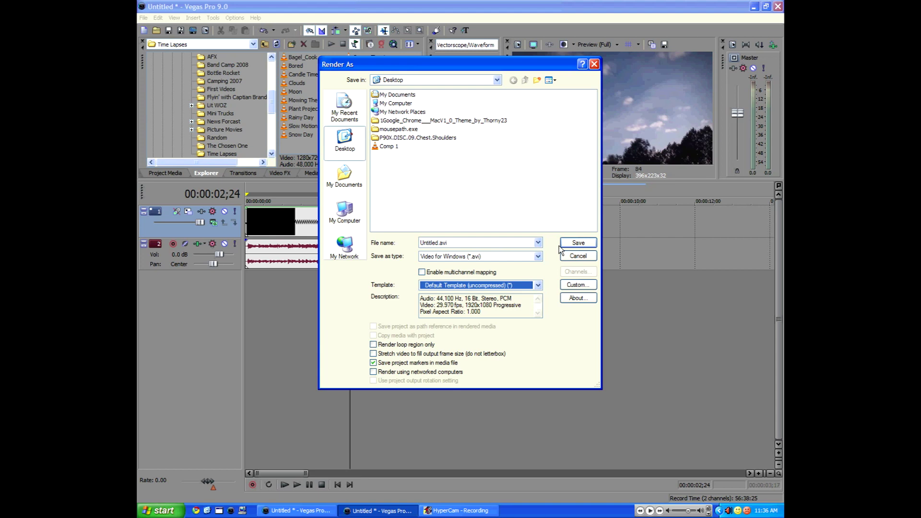
{"action": "left_click", "coordinate": [423, 348]}
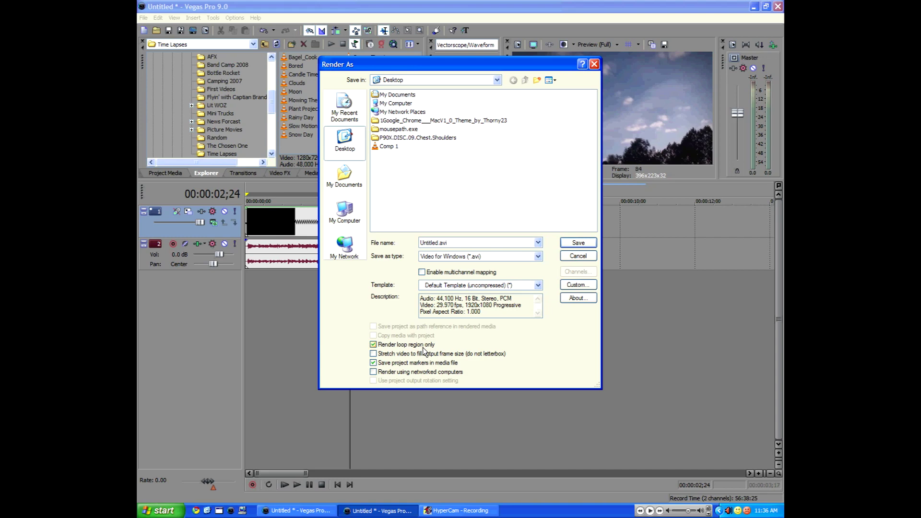
{"action": "left_click", "coordinate": [577, 257]}
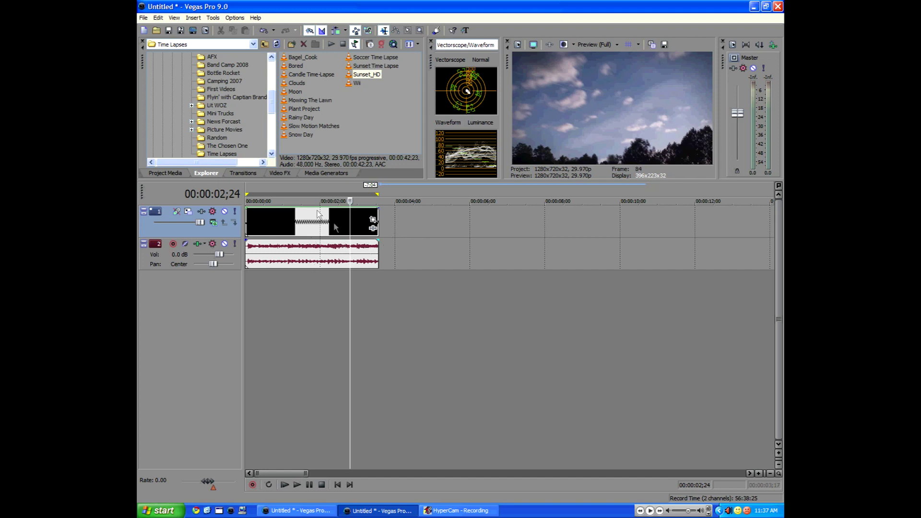
{"action": "left_click", "coordinate": [384, 290]}
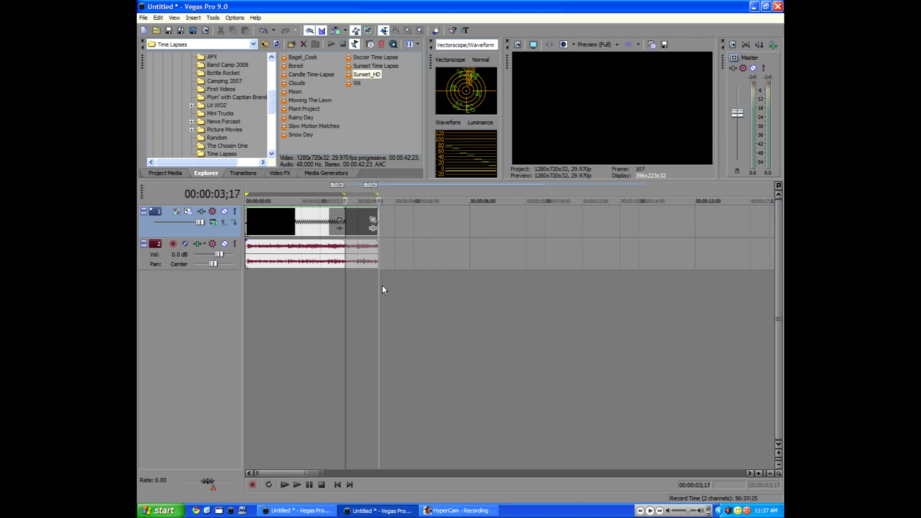
{"action": "scroll", "coordinate": [381, 288], "scroll_direction": "down", "scroll_amount": 5}
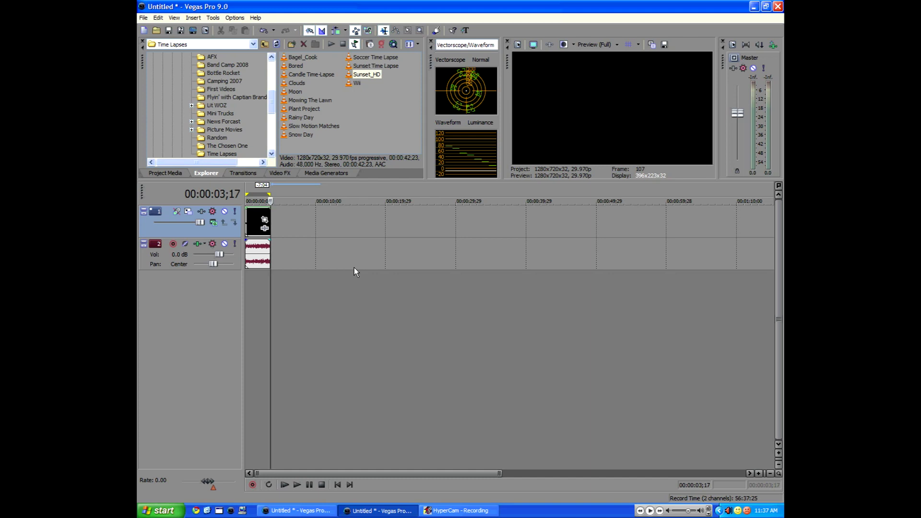
{"action": "left_click", "coordinate": [259, 296]}
{"action": "scroll", "coordinate": [260, 295], "scroll_direction": "up", "scroll_amount": 3}
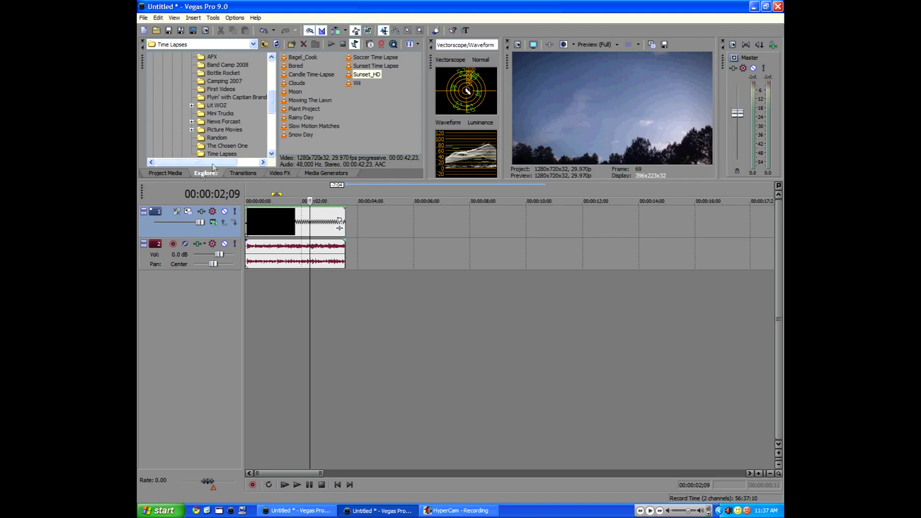
Apply the Color Corrector's Reset to None preset to the clip and drag the Mid wheel toward neutral.
{"action": "left_click", "coordinate": [280, 173]}
{"action": "left_click", "coordinate": [166, 139]}
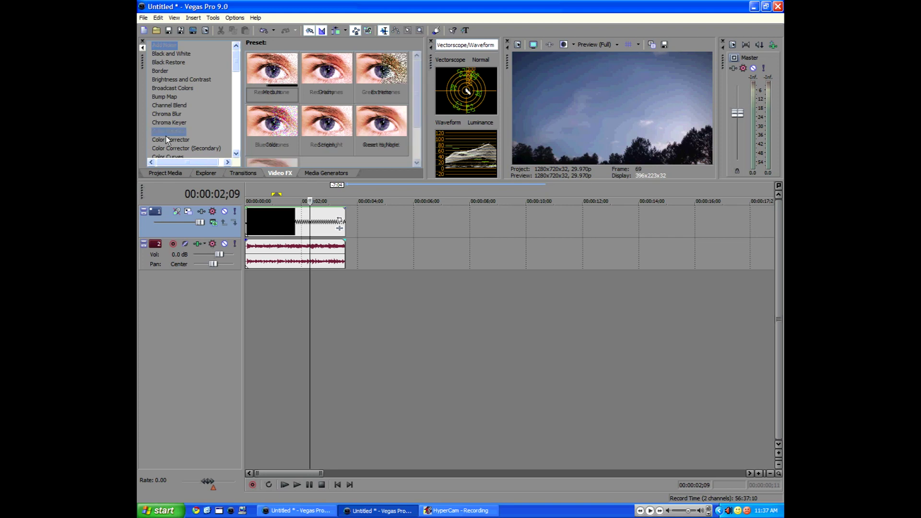
{"action": "left_click_drag", "start_coordinate": [280, 68], "coordinate": [296, 234]}
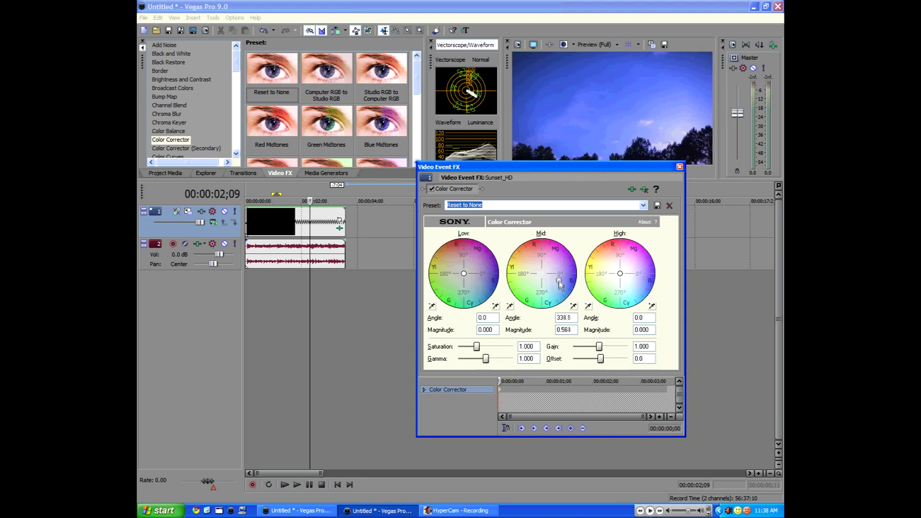
{"action": "left_click_drag", "start_coordinate": [561, 278], "coordinate": [544, 276]}
{"action": "key", "text": "Escape"}
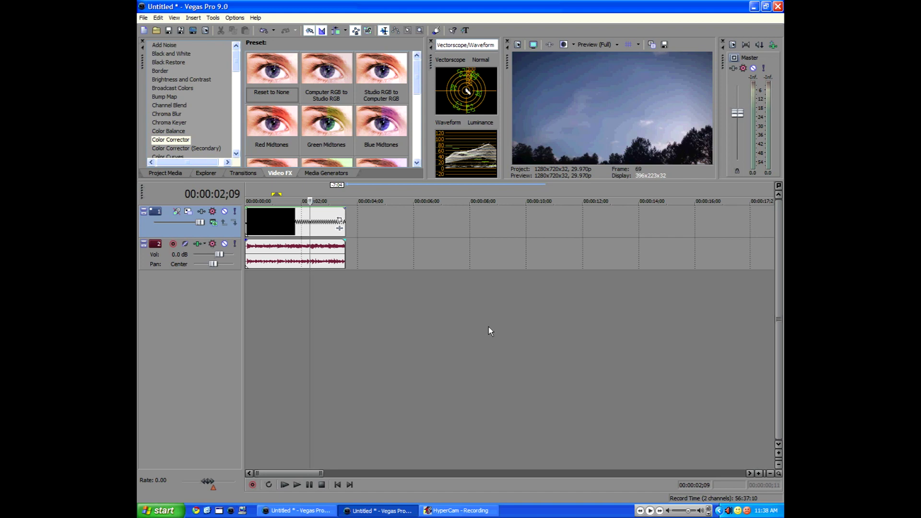
{"action": "left_click", "coordinate": [341, 484]}
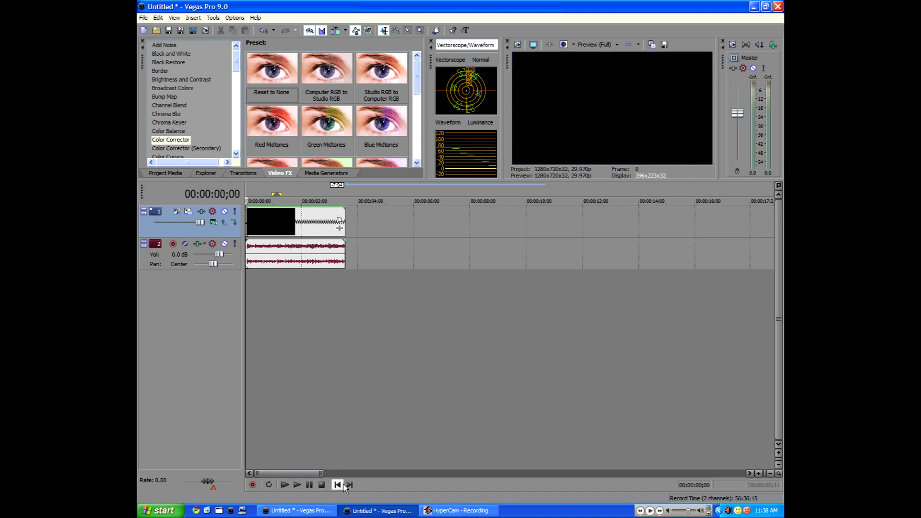
{"action": "left_click", "coordinate": [299, 300]}
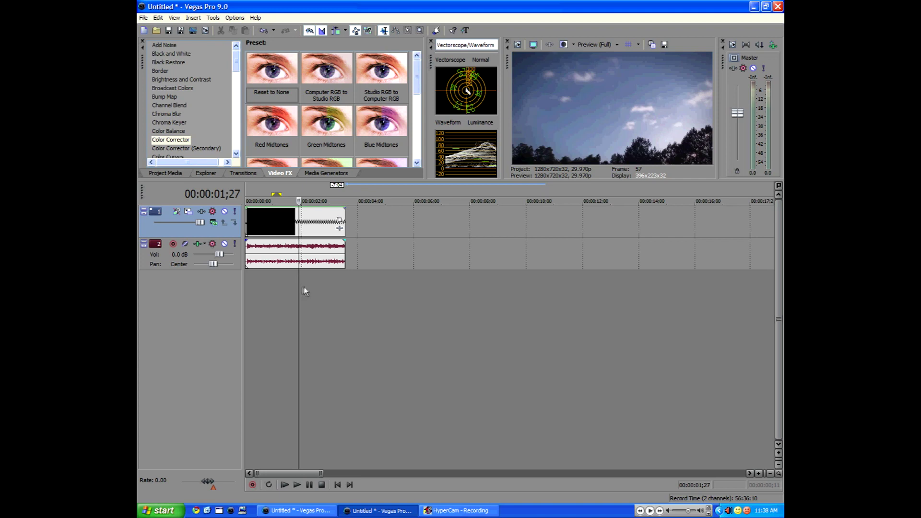
{"action": "left_click", "coordinate": [302, 288]}
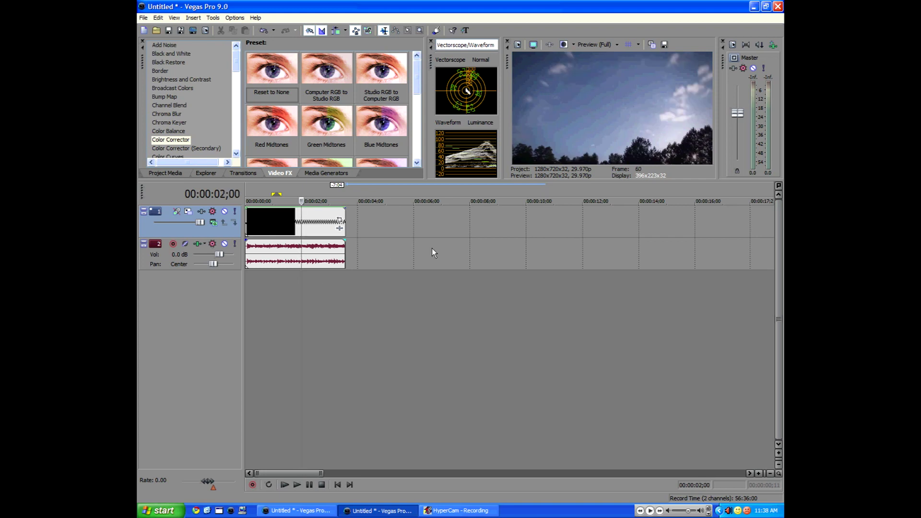